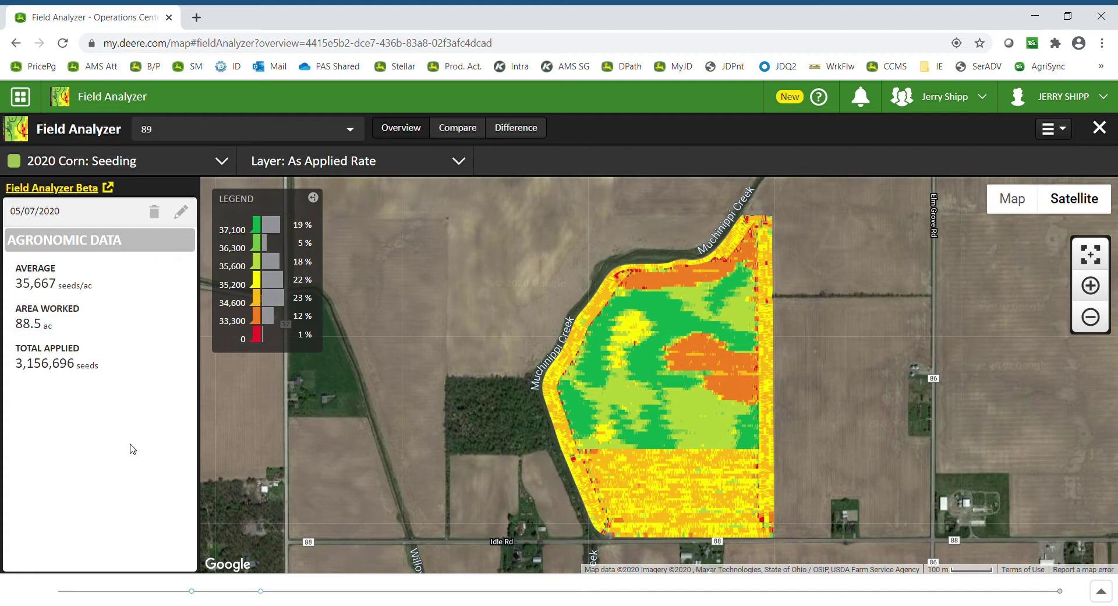
Step: Display field 89's 2019 Soybeans: Harvest map dated 10/23/2019
{"action": "left_click", "coordinate": [219, 161]}
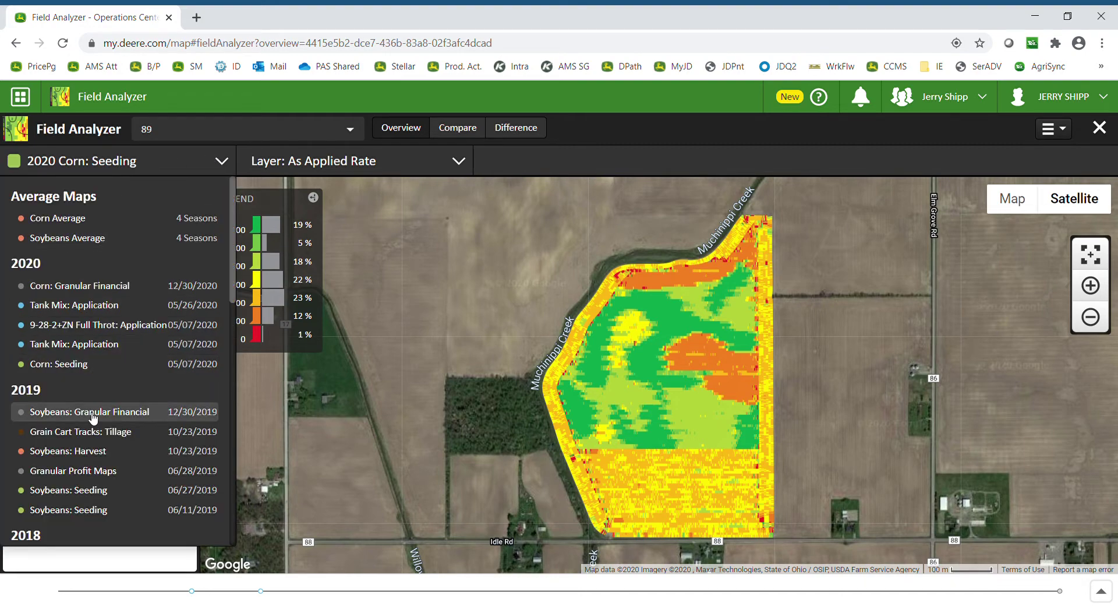
{"action": "left_click", "coordinate": [85, 452]}
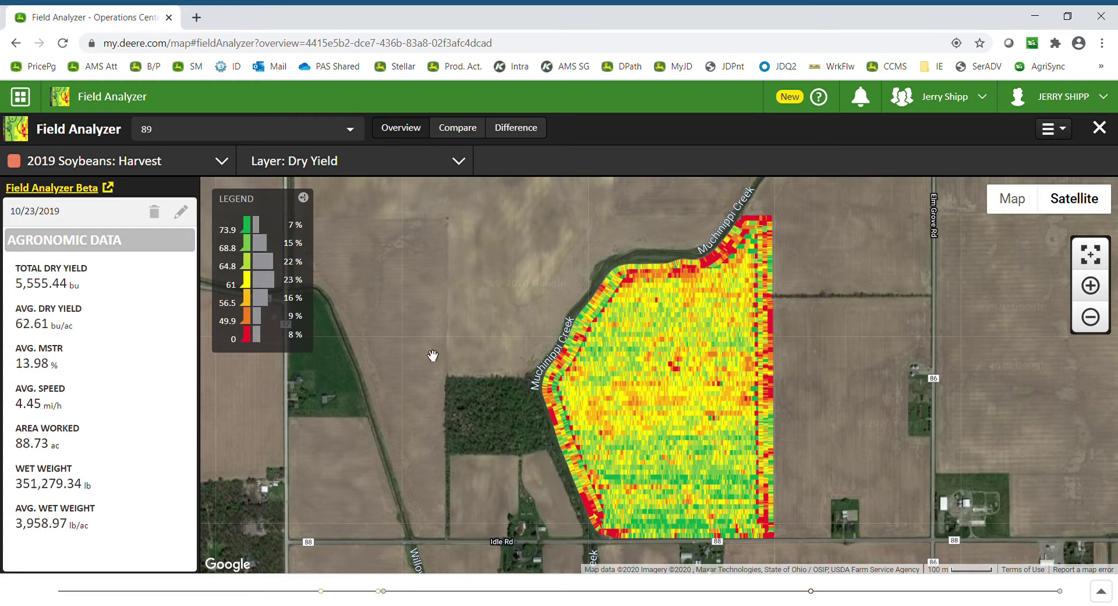
{"action": "left_click_drag", "start_coordinate": [634, 430], "coordinate": [446, 421]}
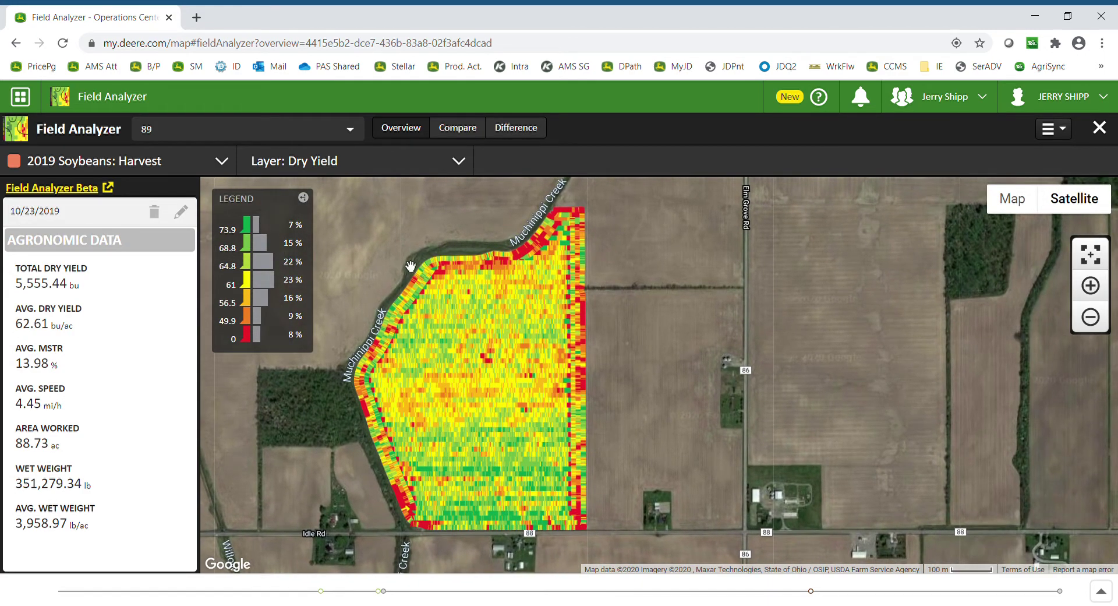
Step: Open the 2019 soybean harvest results for editing, try post calibration by Wet Weight and return it to Total Dry Yield
{"action": "left_click", "coordinate": [182, 214]}
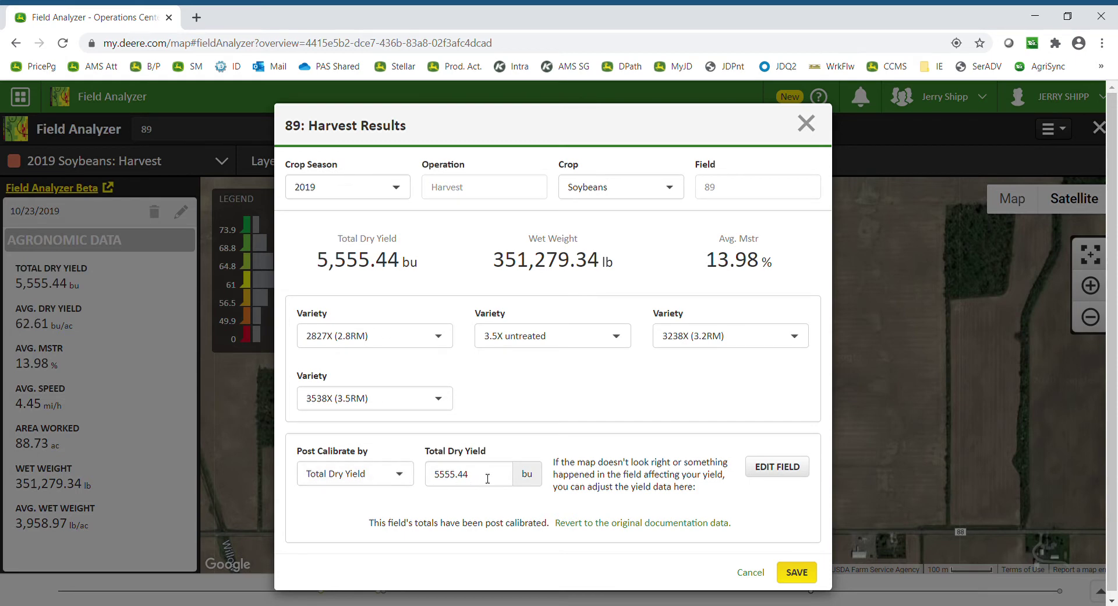
{"action": "left_click", "coordinate": [403, 478]}
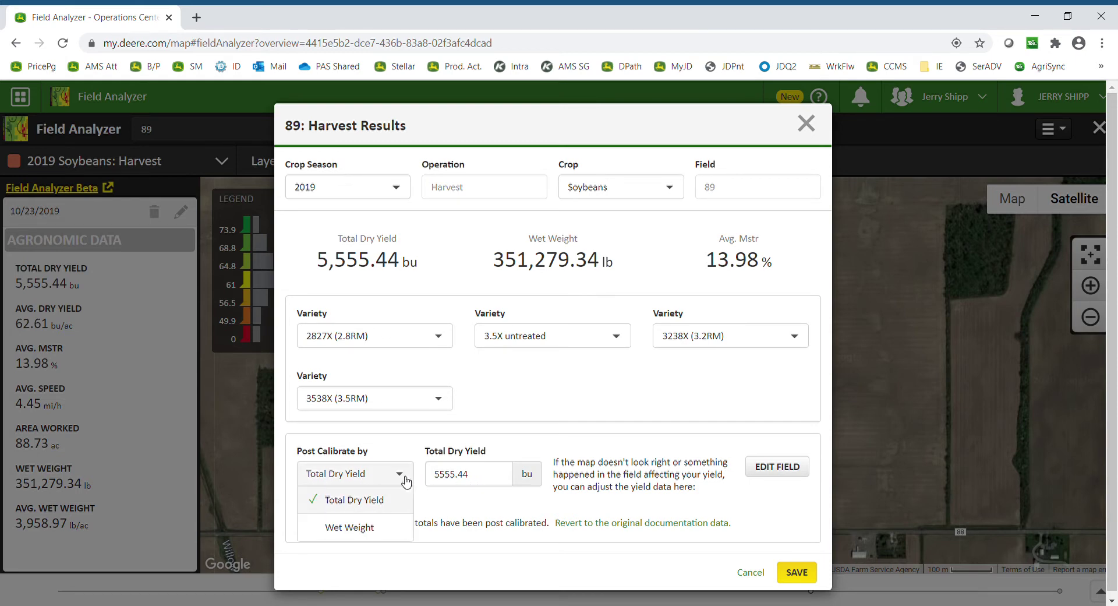
{"action": "left_click", "coordinate": [387, 528]}
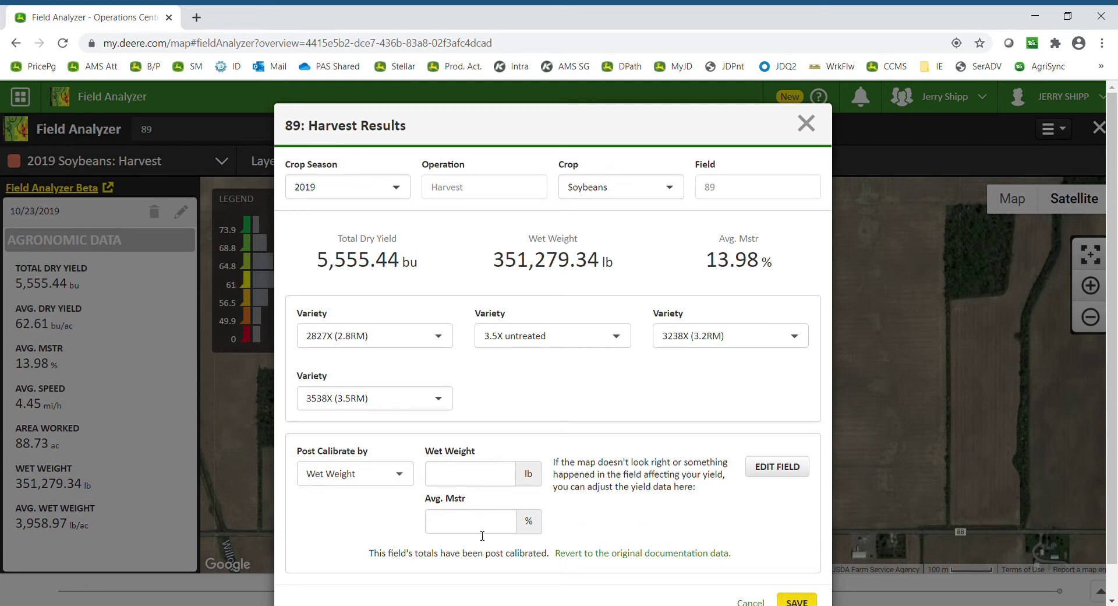
{"action": "left_click", "coordinate": [377, 482]}
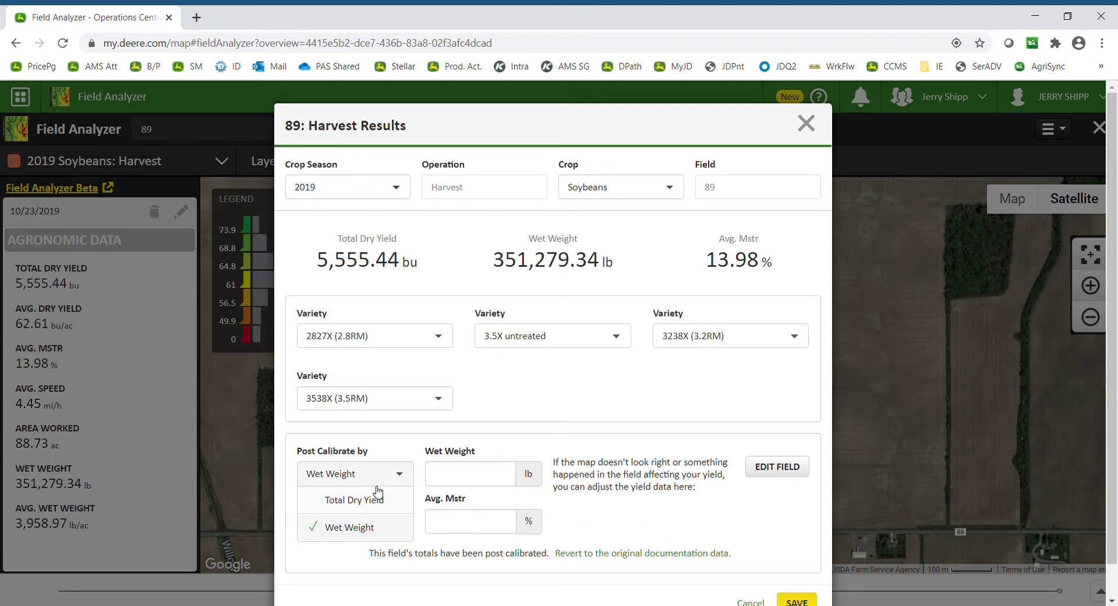
{"action": "left_click", "coordinate": [352, 502]}
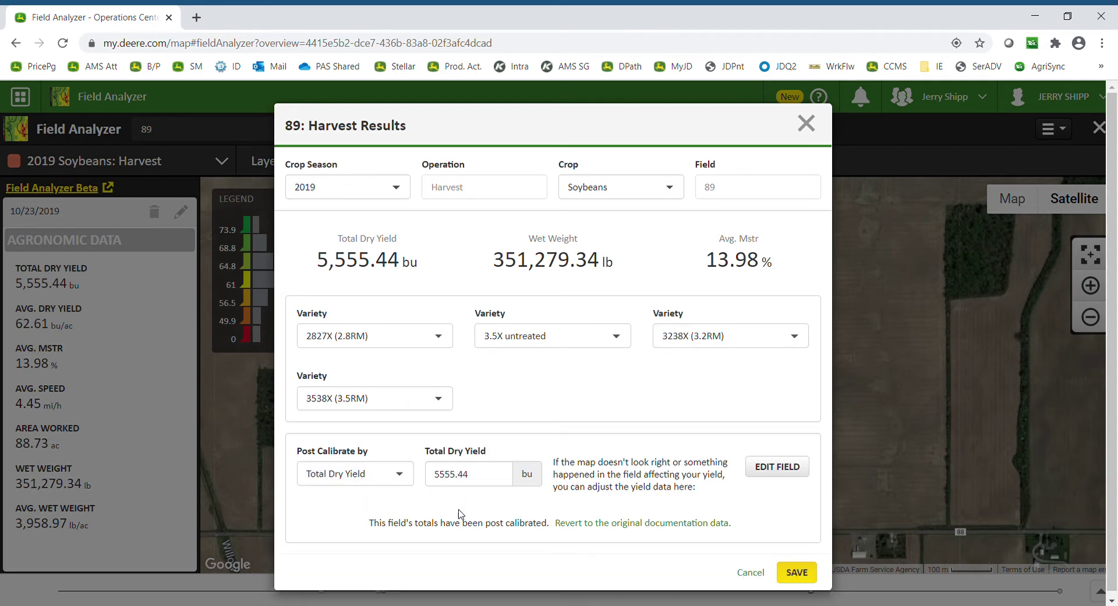
Step: Review the total dry yield entry and the post-calibration note, and save the harvest results
{"action": "left_click_drag", "start_coordinate": [435, 475], "coordinate": [489, 472]}
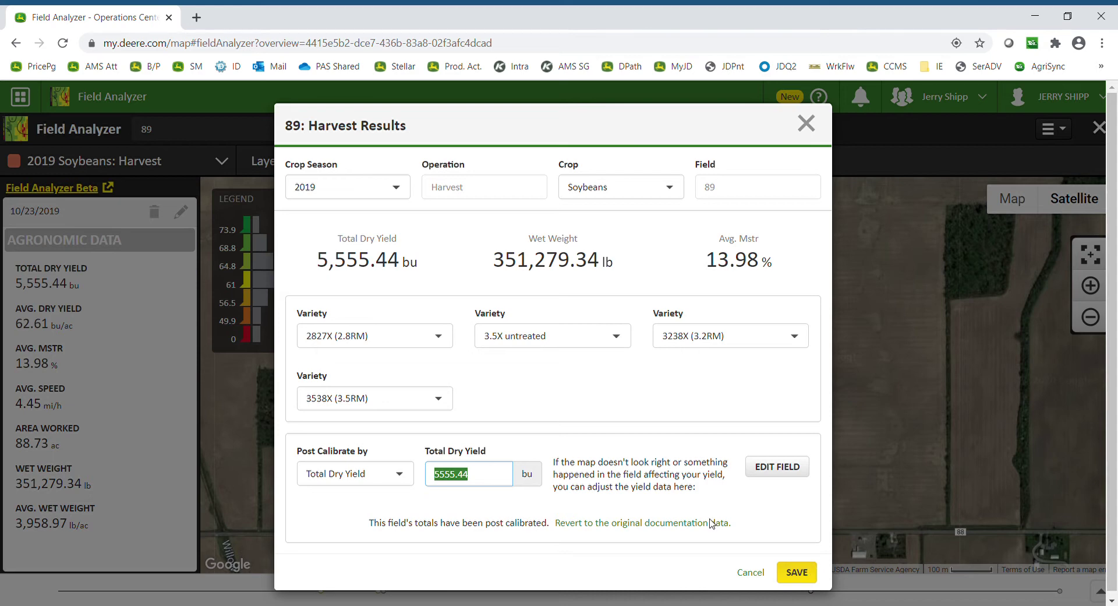
{"action": "left_click", "coordinate": [441, 499]}
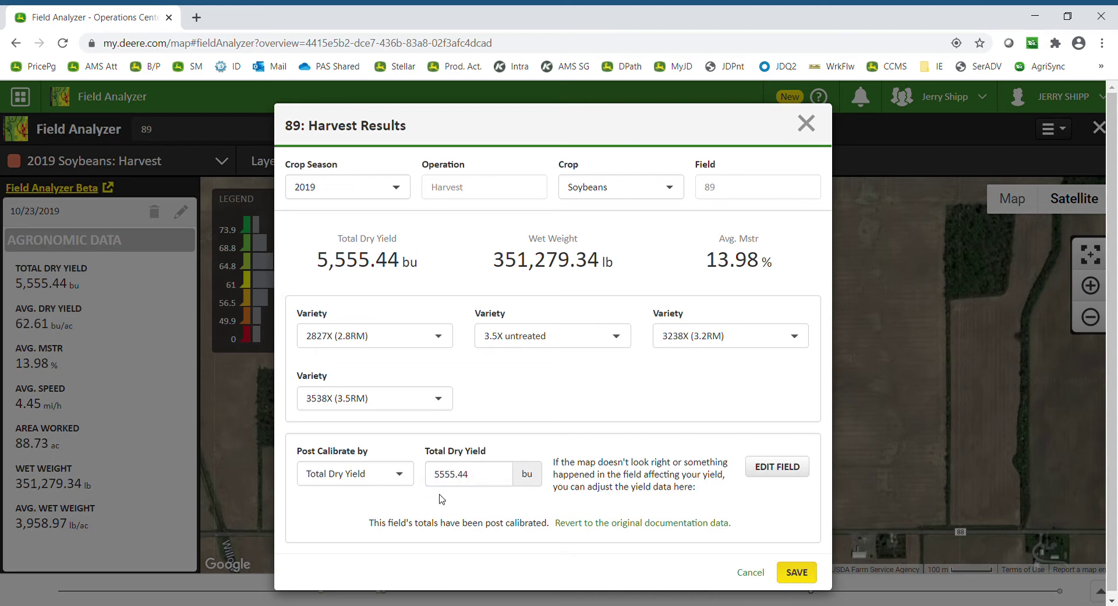
{"action": "left_click_drag", "start_coordinate": [368, 523], "coordinate": [553, 524]}
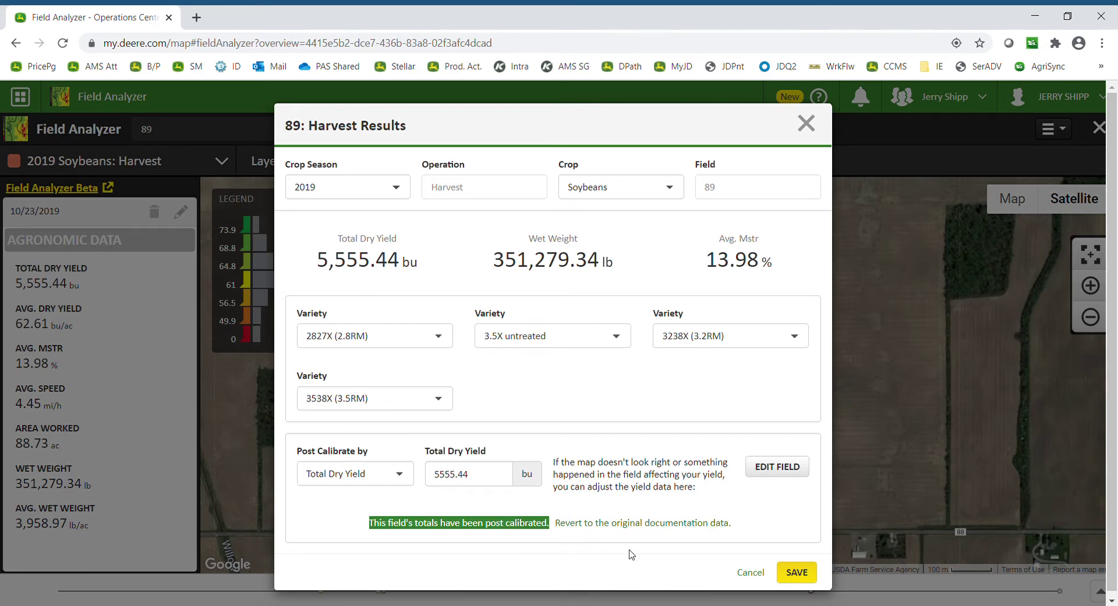
{"action": "left_click", "coordinate": [621, 570]}
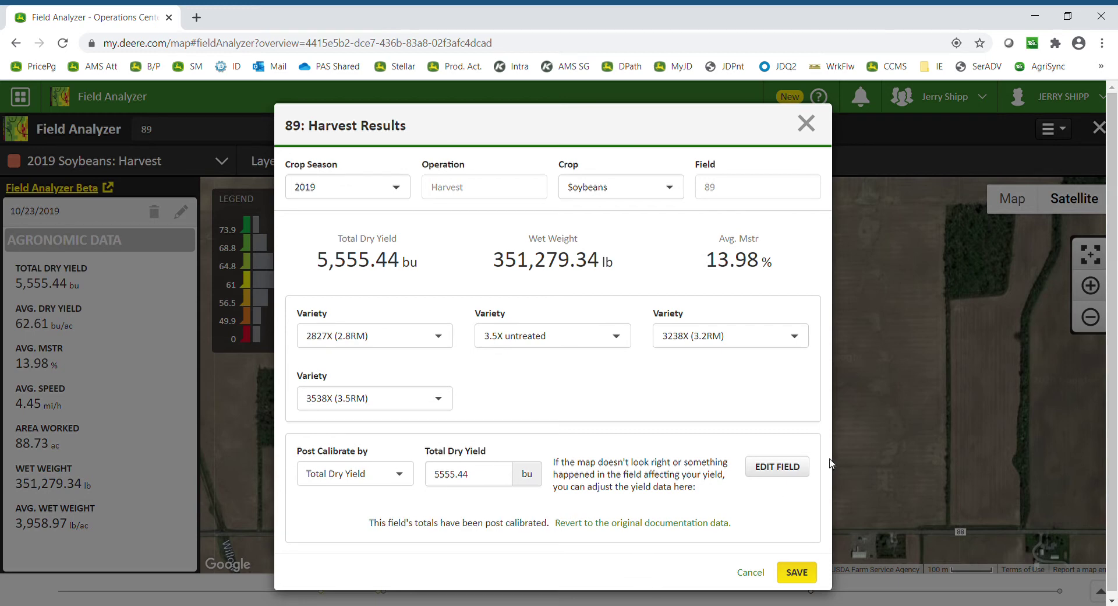
{"action": "left_click", "coordinate": [796, 573]}
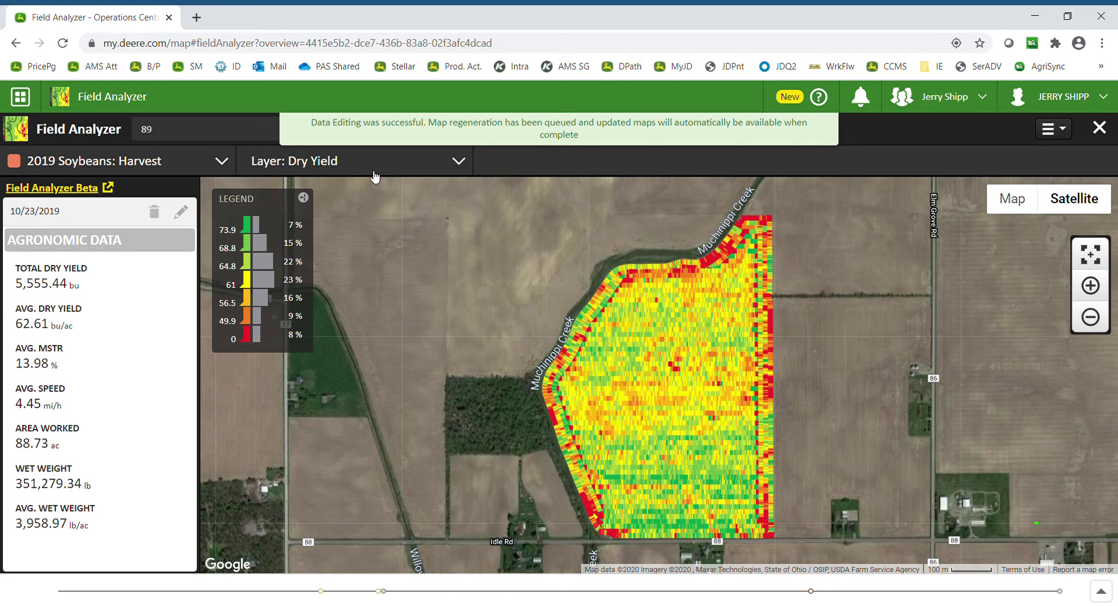
Step: View the soybean harvest map's Dry Yield Contour, Moisture and Harvest Speed layers one after another
{"action": "left_click", "coordinate": [329, 169]}
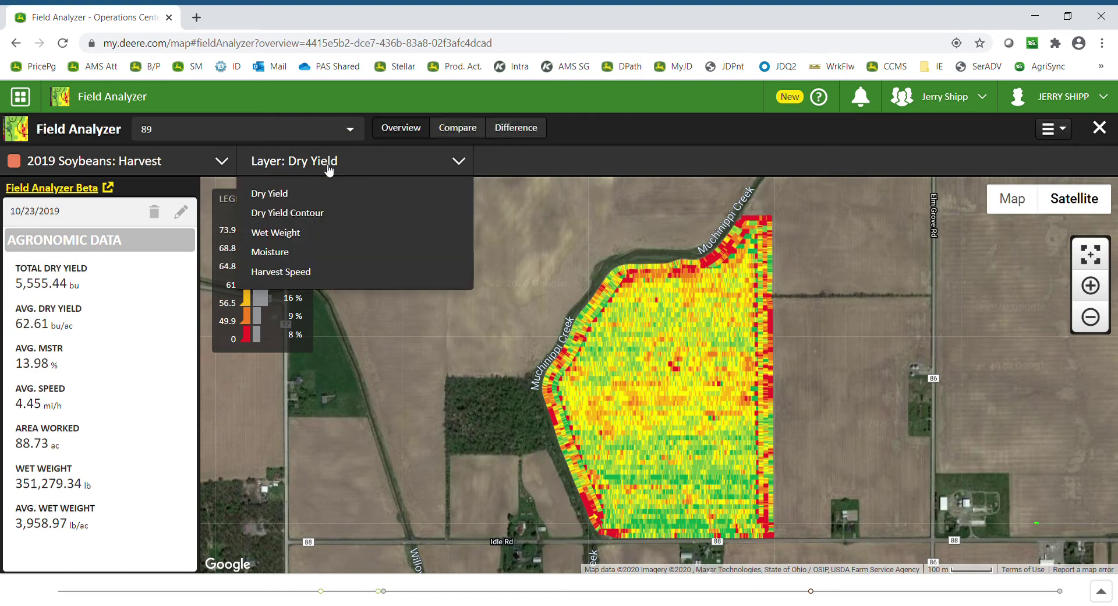
{"action": "left_click", "coordinate": [276, 213]}
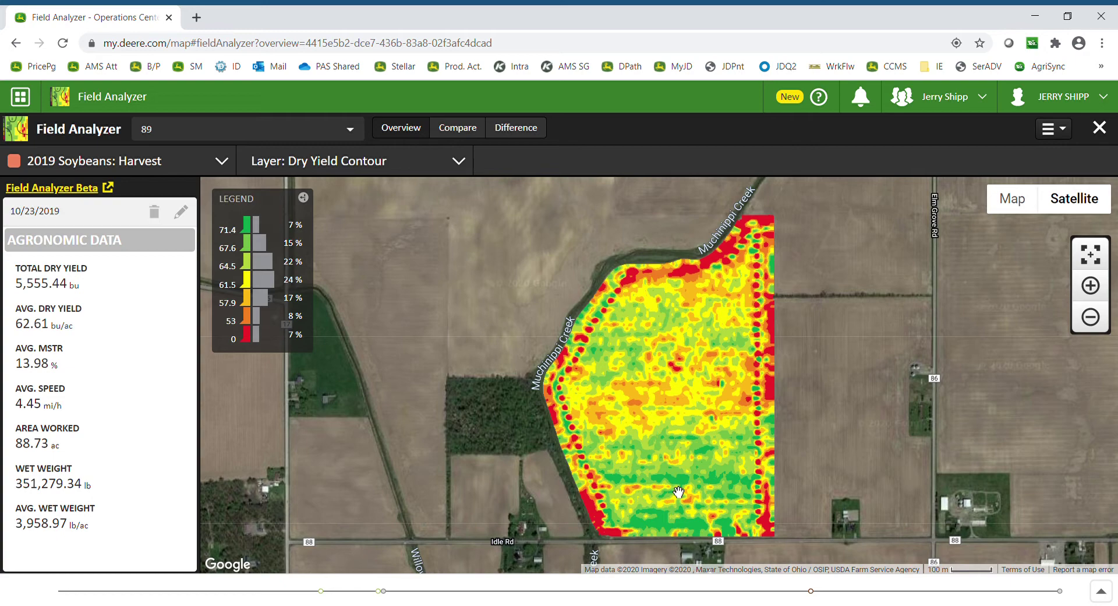
{"action": "left_click", "coordinate": [463, 172]}
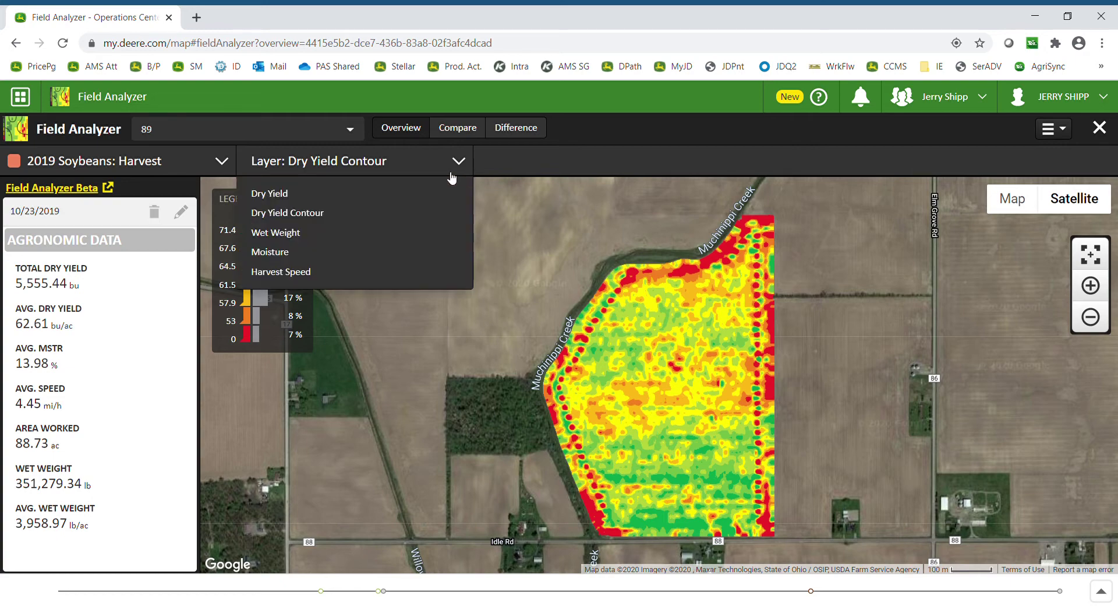
{"action": "left_click", "coordinate": [286, 253]}
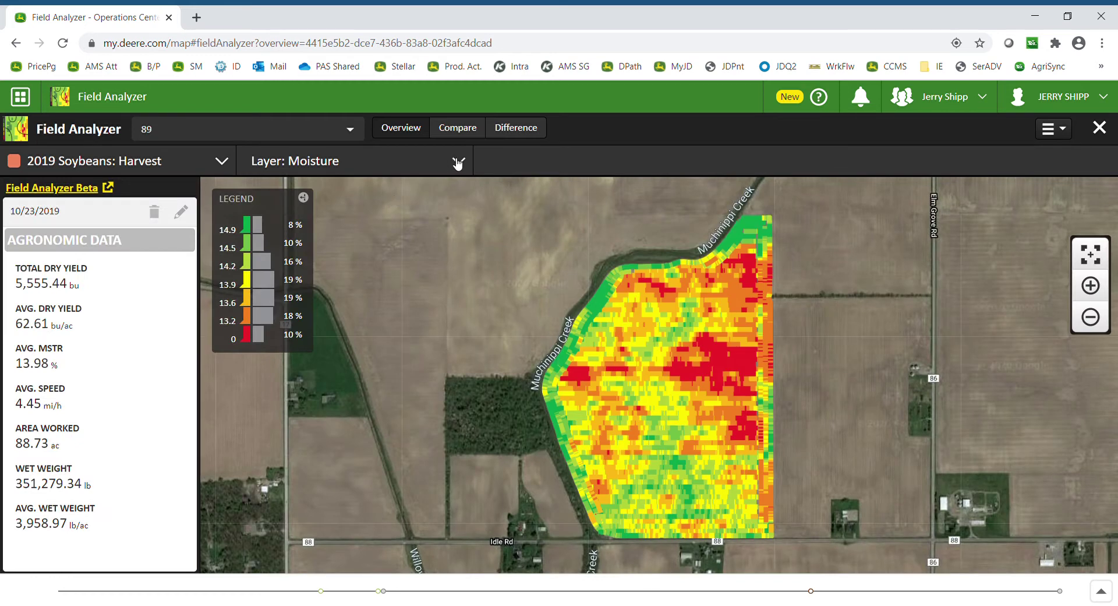
{"action": "left_click", "coordinate": [412, 162]}
{"action": "left_click", "coordinate": [296, 272]}
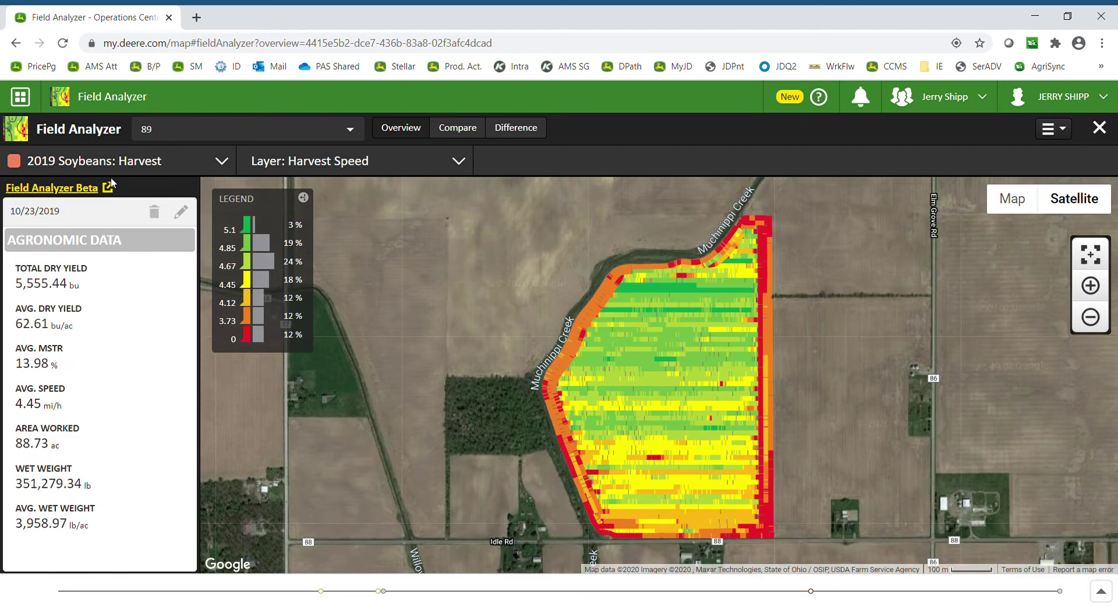
Step: Display the 2020 Tank Mix: Application map dated 05/26/2020
{"action": "left_click", "coordinate": [204, 162]}
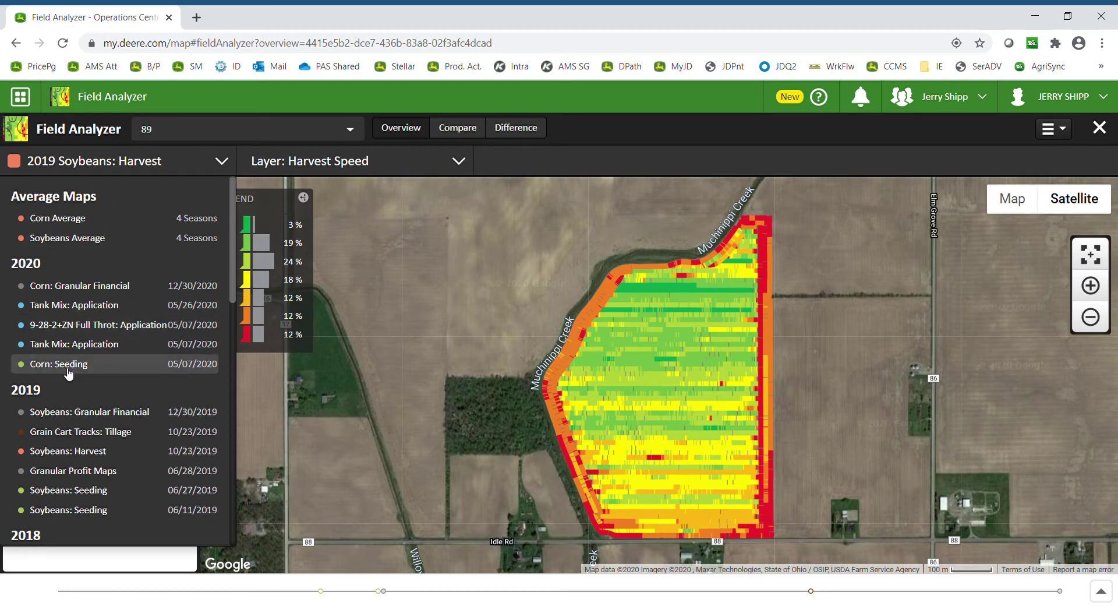
{"action": "scroll", "coordinate": [234, 256], "scroll_direction": "down", "scroll_amount": 2}
{"action": "scroll", "coordinate": [233, 268], "scroll_direction": "down", "scroll_amount": 3}
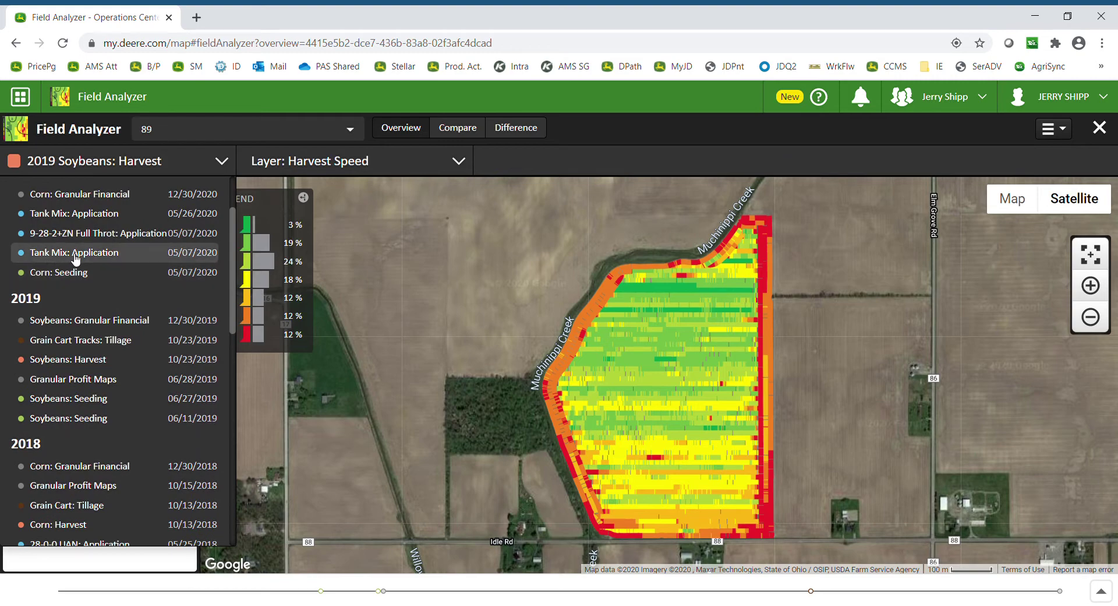
{"action": "left_click", "coordinate": [78, 214]}
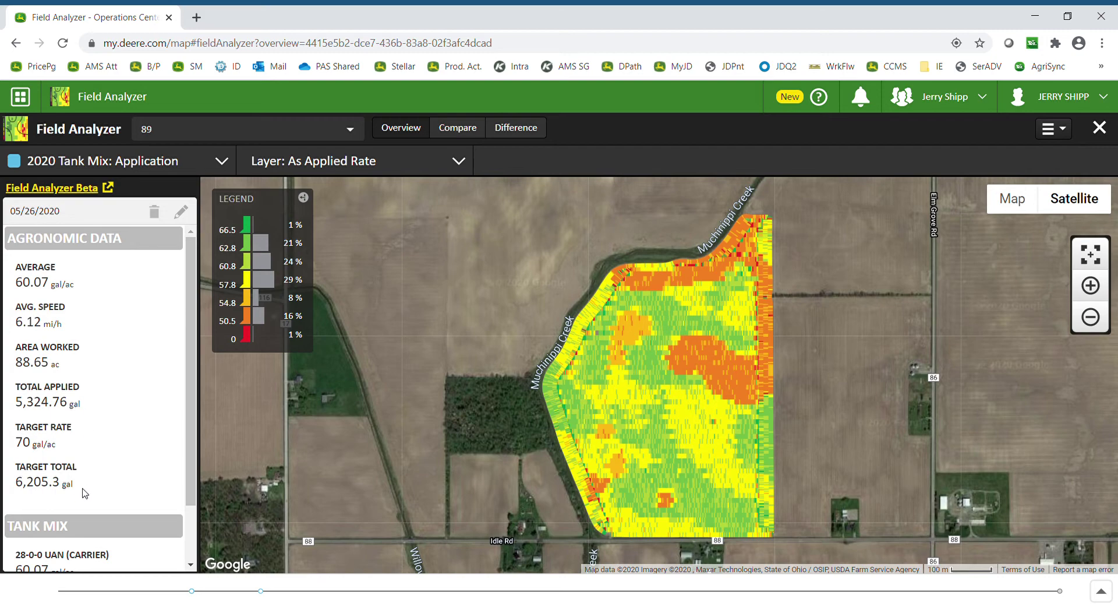
Step: Examine the applied rates of 28-0-0 UAN and Nutrisphere in the application's tank mix data
{"action": "left_click_drag", "start_coordinate": [195, 392], "coordinate": [201, 471]}
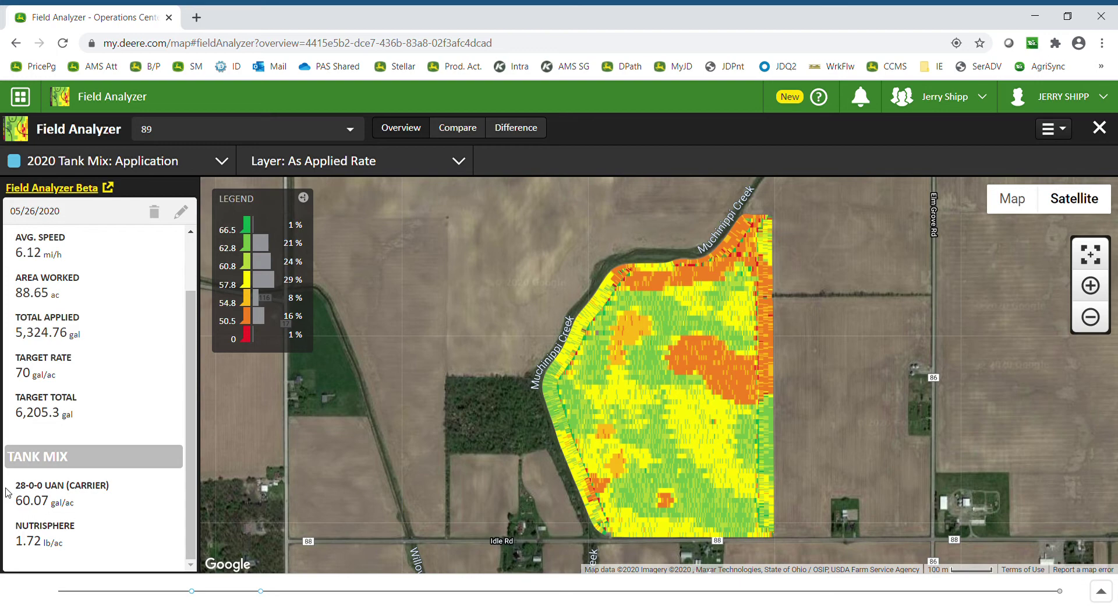
{"action": "left_click_drag", "start_coordinate": [15, 501], "coordinate": [71, 504]}
{"action": "left_click", "coordinate": [105, 517]}
{"action": "left_click_drag", "start_coordinate": [14, 545], "coordinate": [50, 545]}
{"action": "left_click", "coordinate": [100, 552]}
Step: Open the application results for editing and look through the available tank mixes and products without changing the selection
{"action": "left_click", "coordinate": [181, 212]}
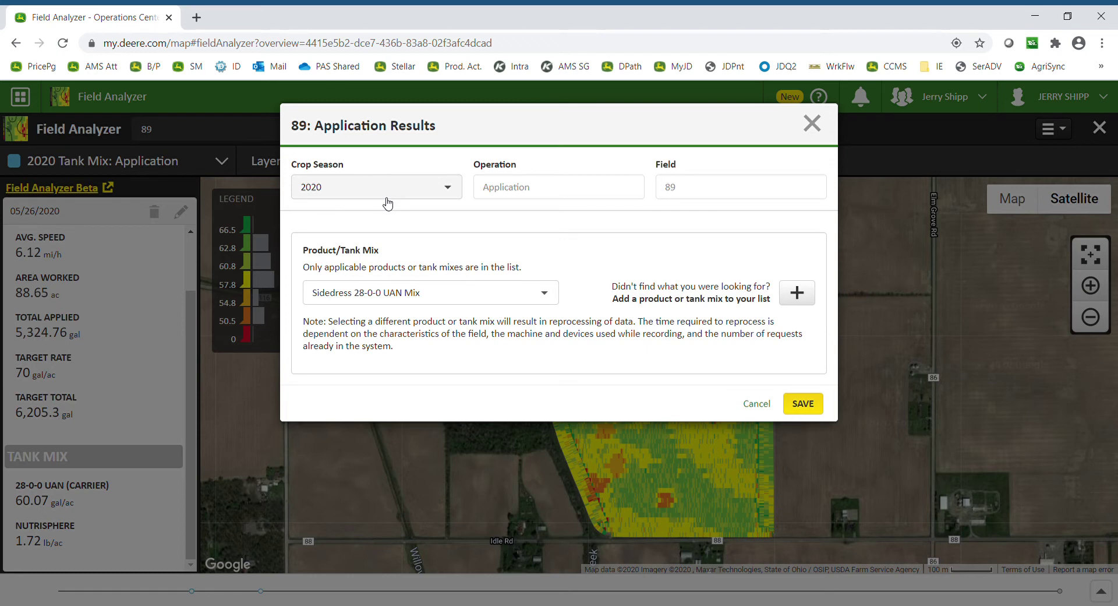
{"action": "left_click", "coordinate": [443, 295]}
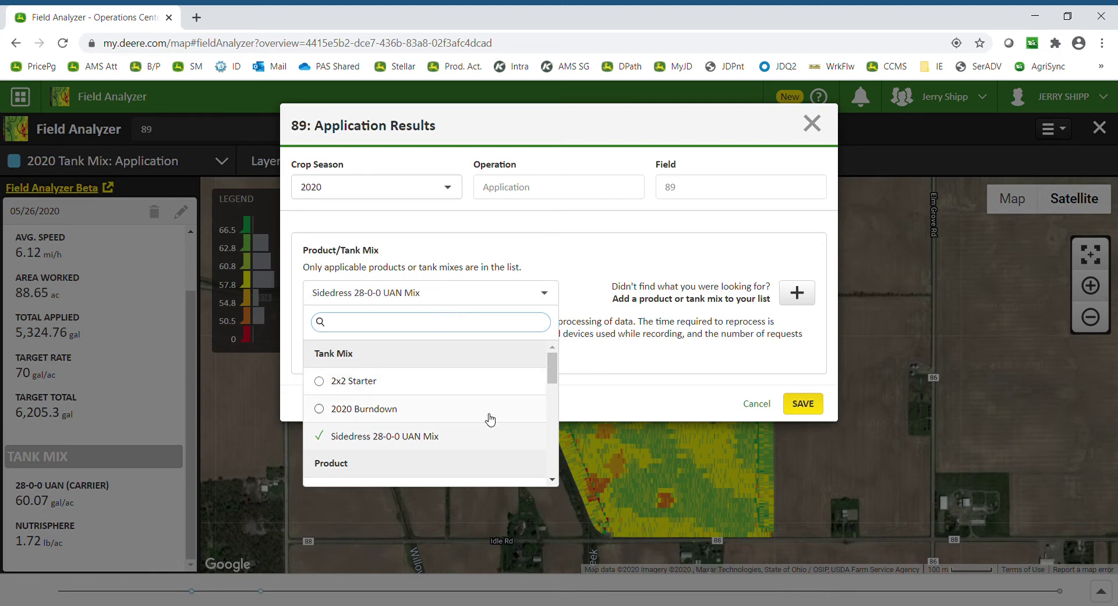
{"action": "left_click_drag", "start_coordinate": [556, 376], "coordinate": [575, 462]}
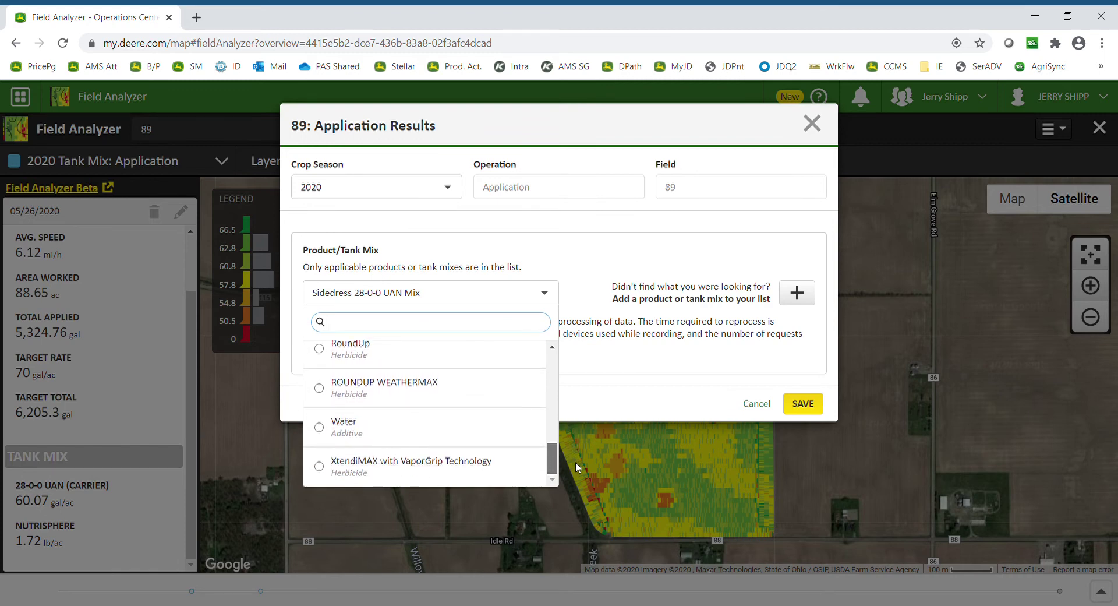
{"action": "left_click", "coordinate": [626, 386]}
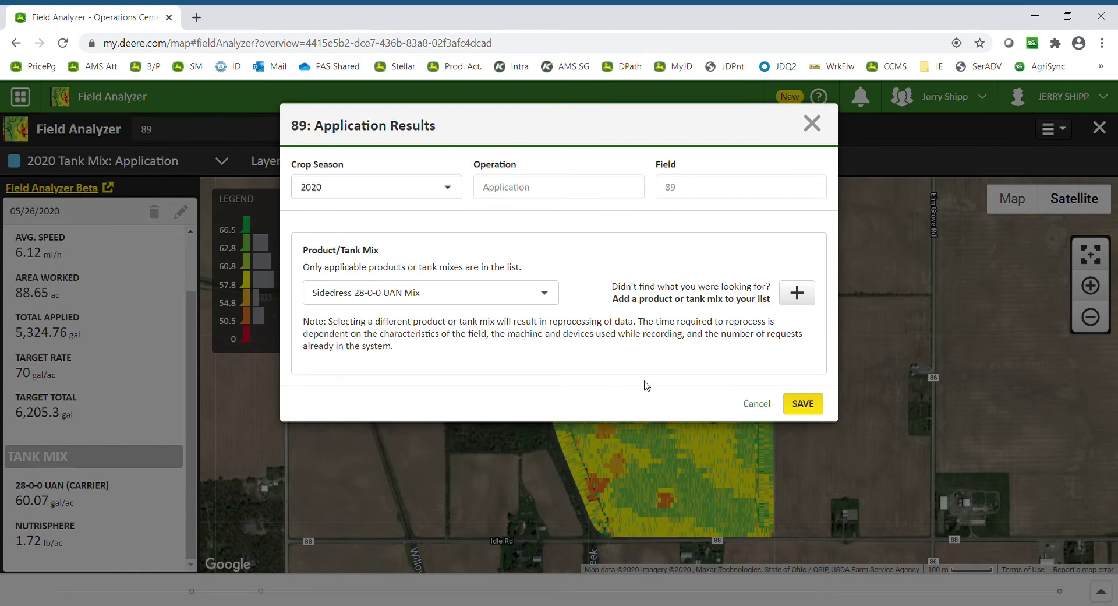
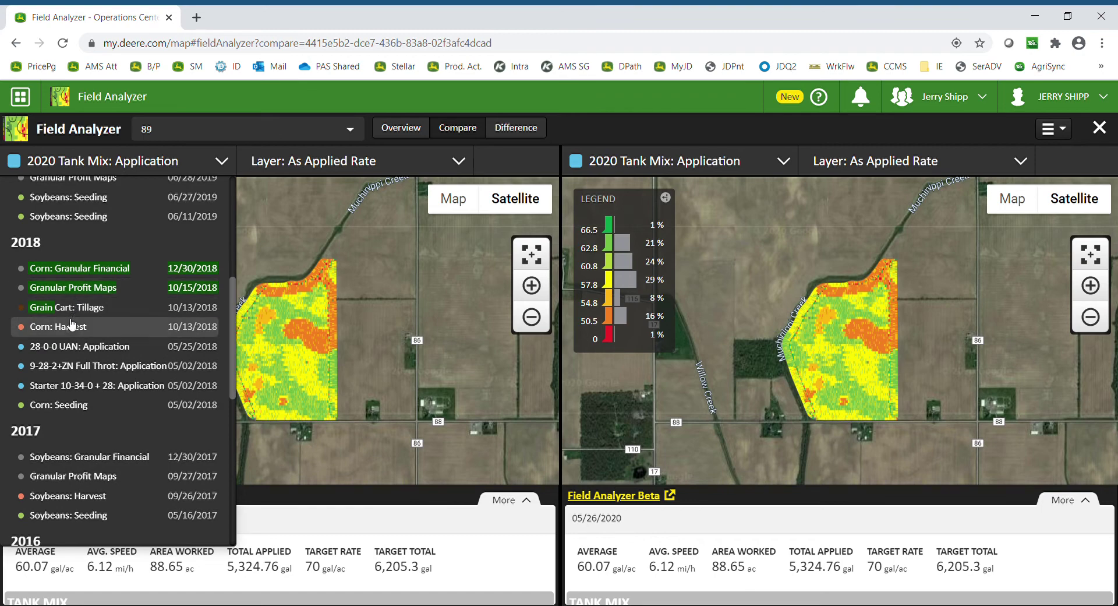
Step: Compare the 2018 Corn: Harvest map on the first side with the 2018 Corn: Seeding map on the second
{"action": "left_click", "coordinate": [69, 327]}
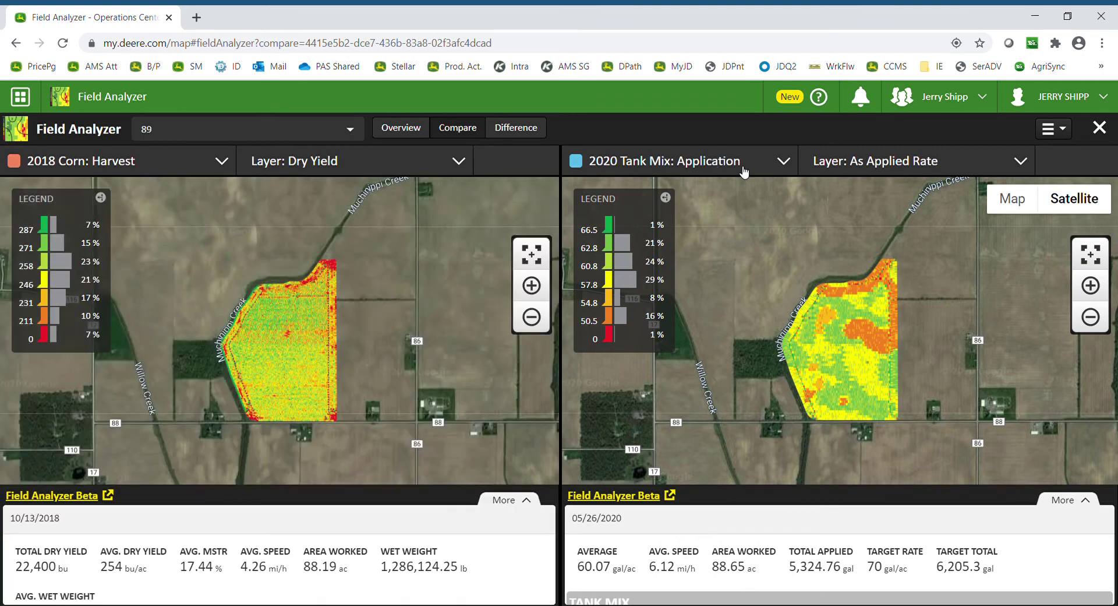
{"action": "left_click", "coordinate": [755, 168]}
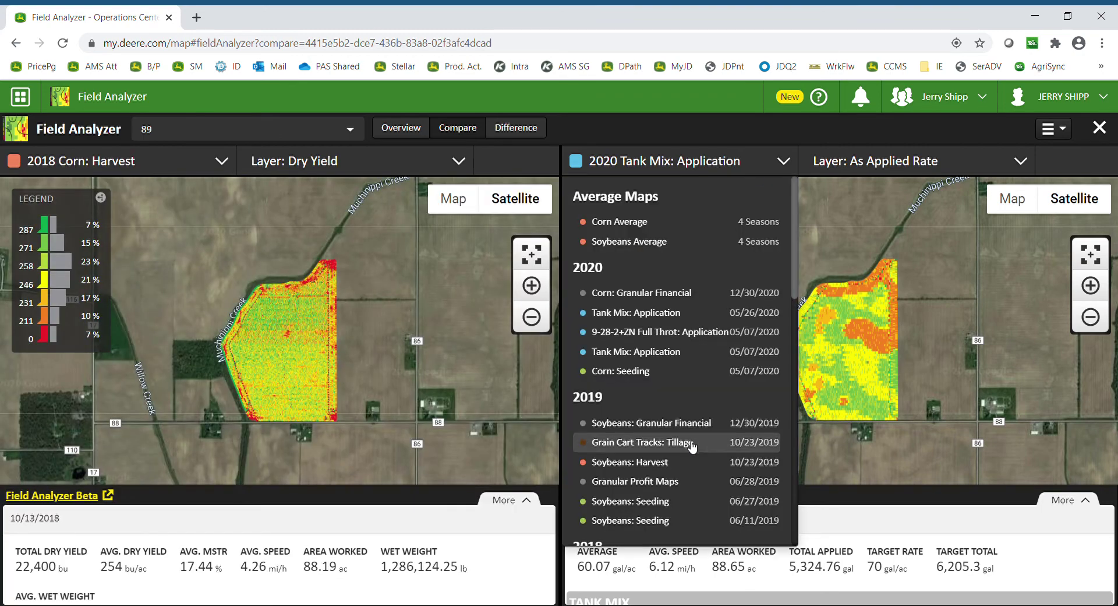
{"action": "left_click_drag", "start_coordinate": [794, 233], "coordinate": [797, 329]}
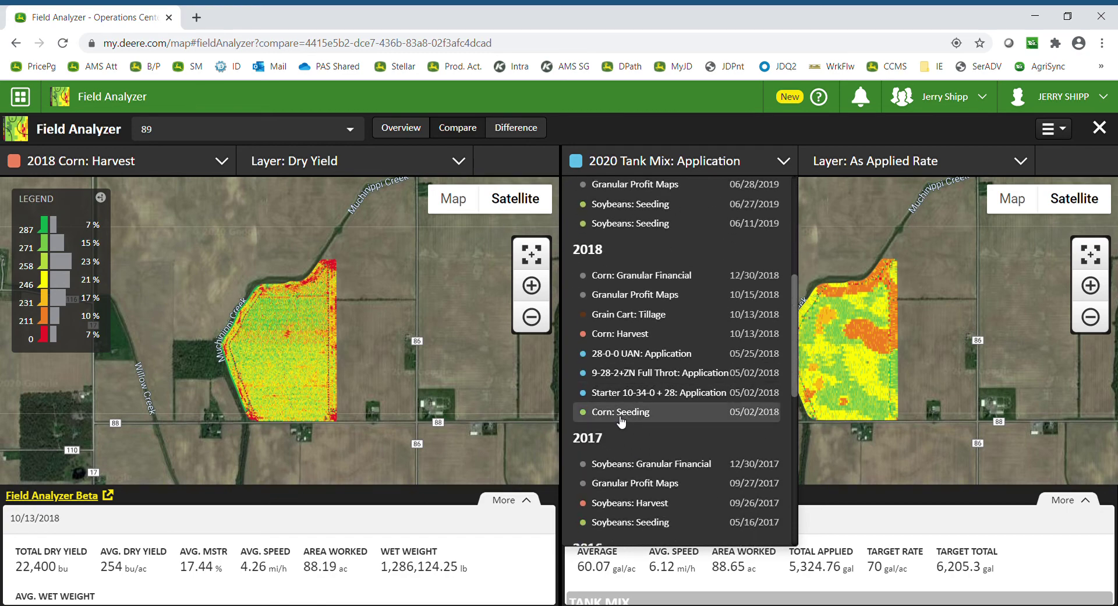
{"action": "left_click", "coordinate": [641, 414]}
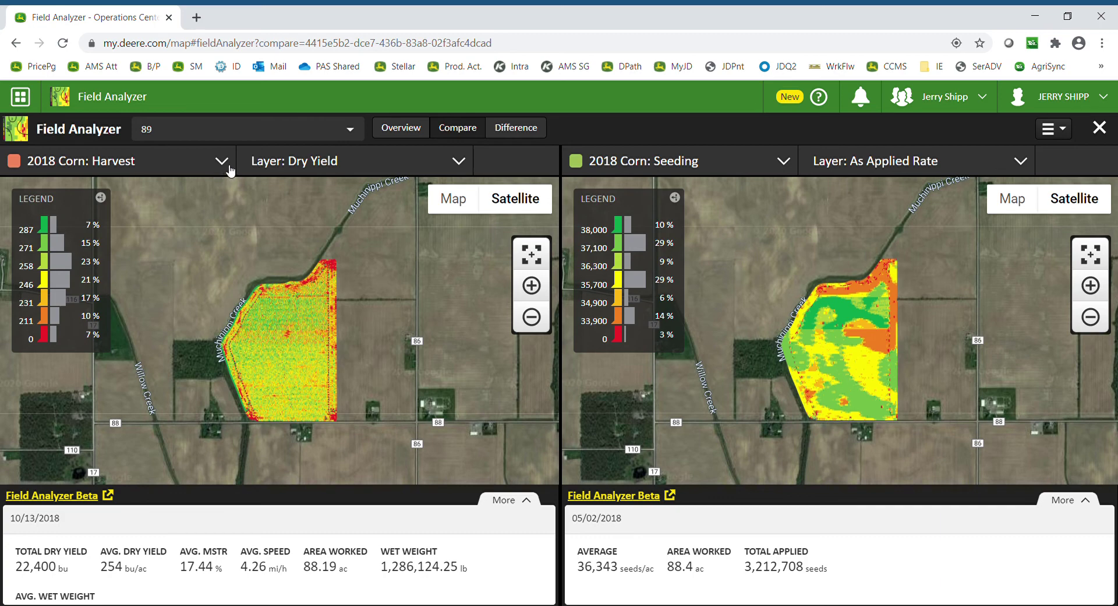
Step: Switch the first comparison map to 2012 Corn: Harvest dated 10/04/2012
{"action": "left_click", "coordinate": [199, 165]}
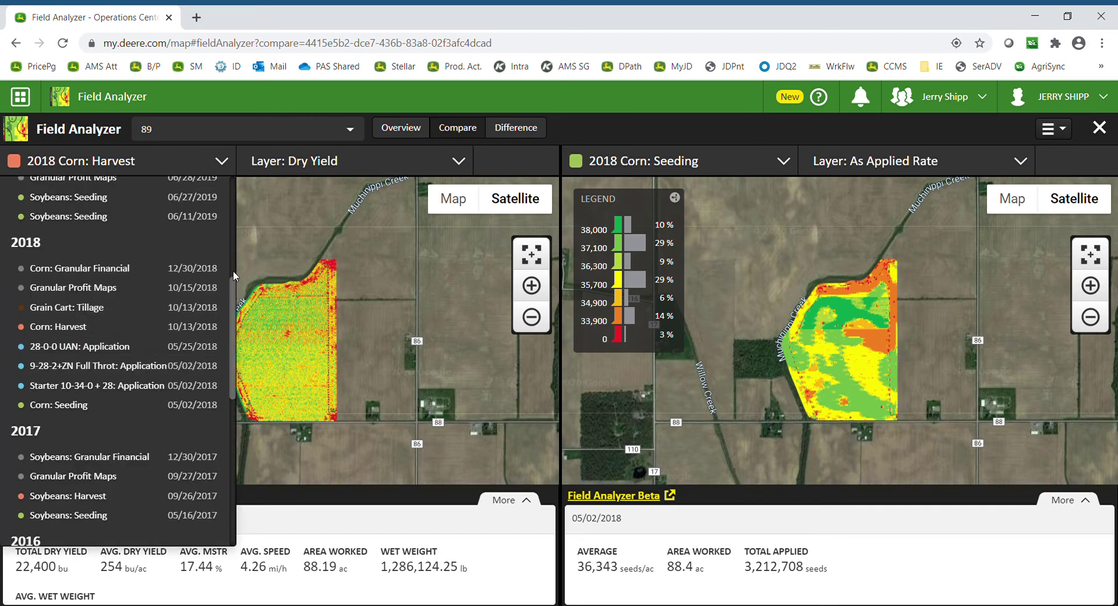
{"action": "left_click_drag", "start_coordinate": [233, 284], "coordinate": [247, 499]}
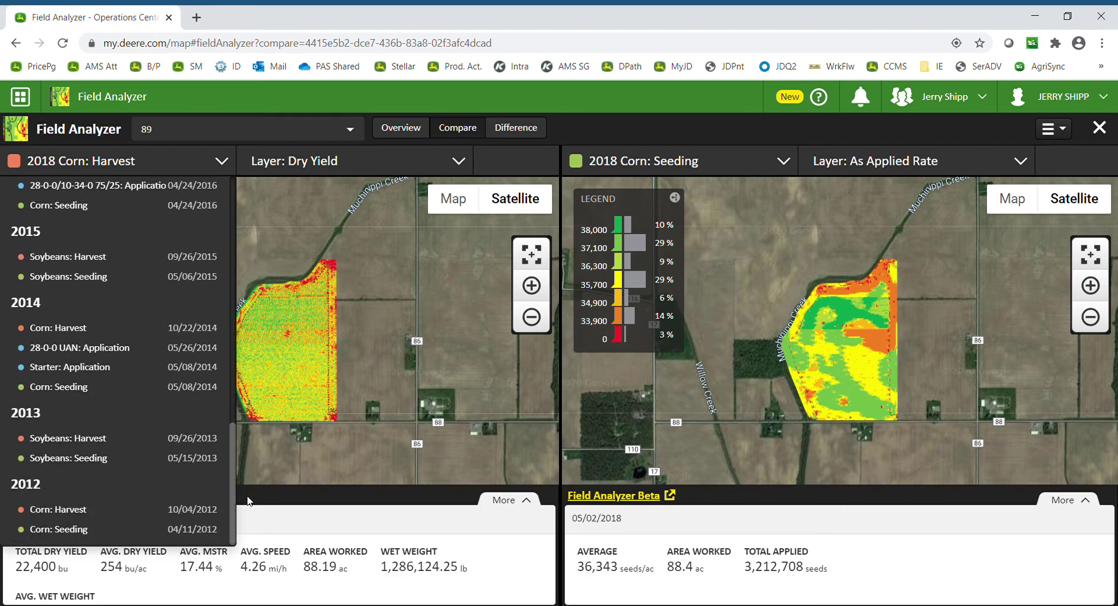
{"action": "left_click", "coordinate": [89, 508]}
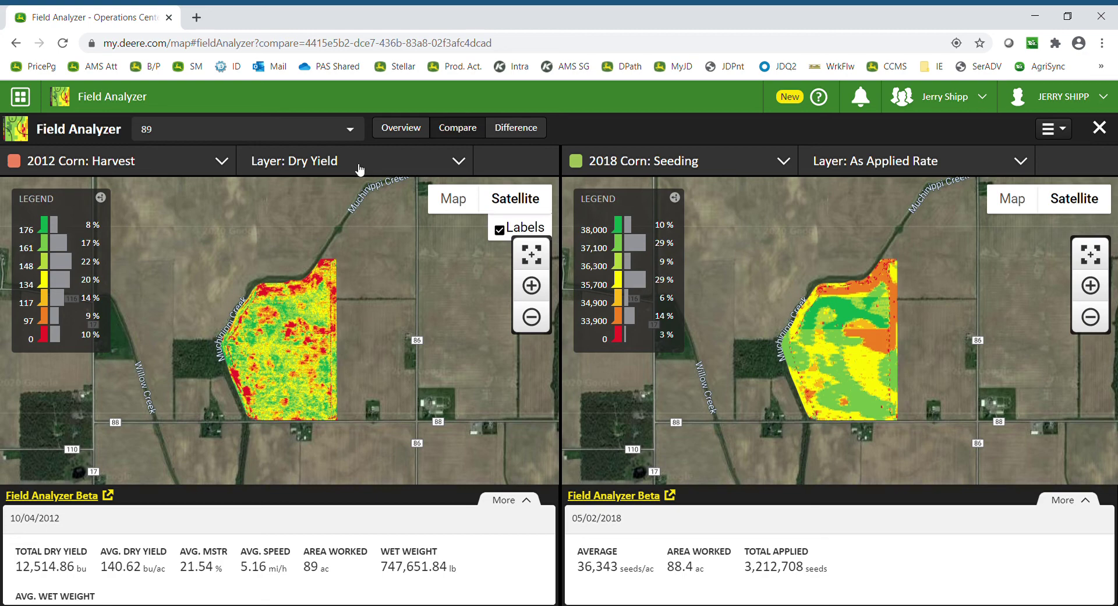
Step: Switch the first comparison map to the Corn Average map and the second to the Soybeans Average map
{"action": "left_click", "coordinate": [219, 158]}
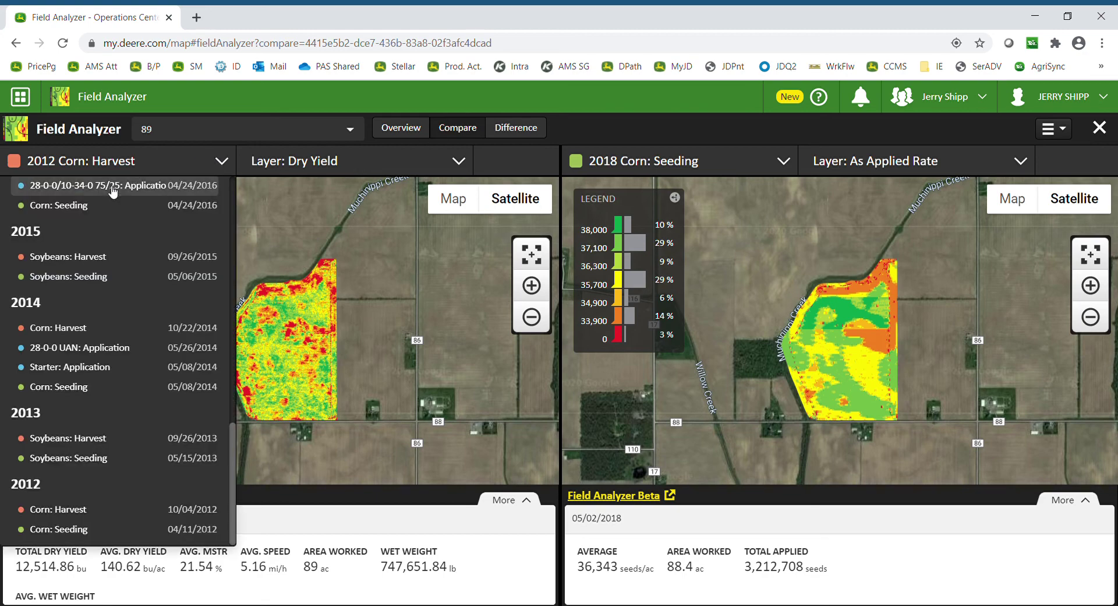
{"action": "left_click_drag", "start_coordinate": [232, 459], "coordinate": [226, 212]}
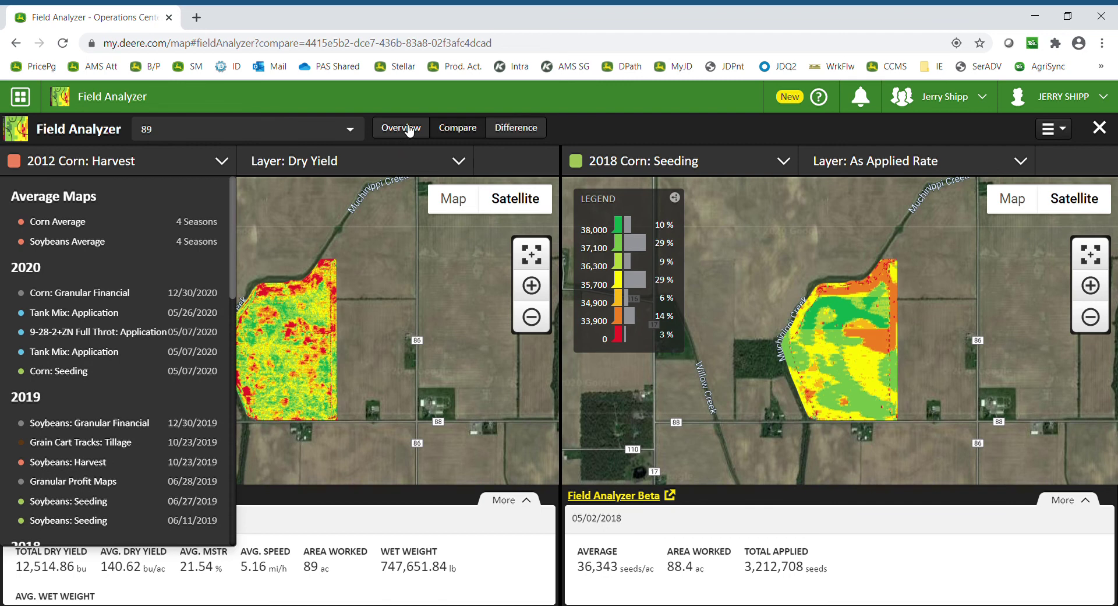
{"action": "left_click", "coordinate": [50, 222]}
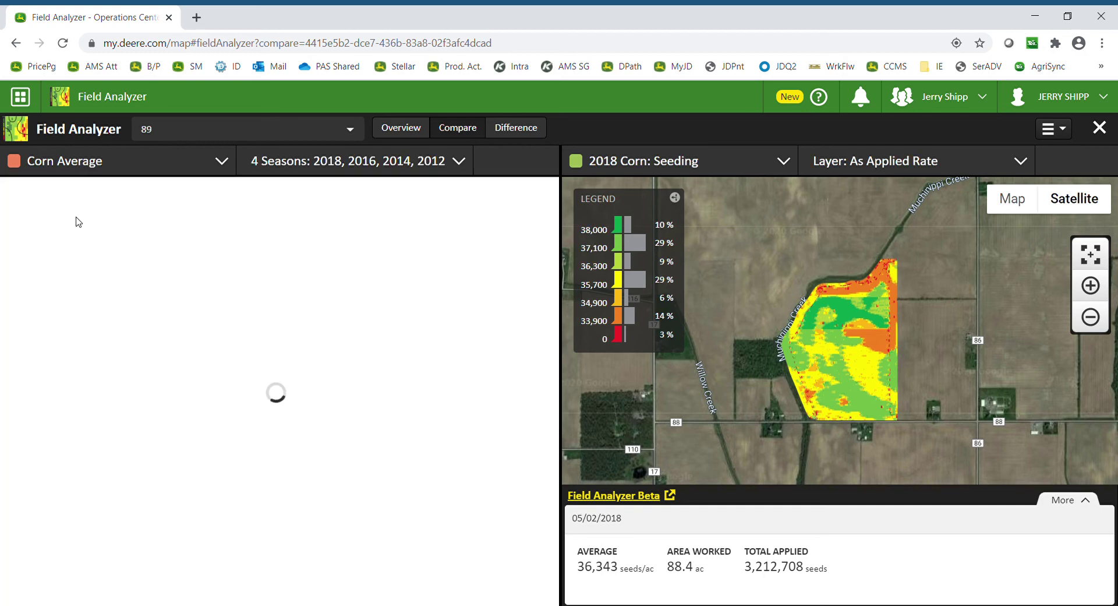
{"action": "left_click", "coordinate": [675, 164]}
{"action": "left_click_drag", "start_coordinate": [792, 340], "coordinate": [783, 171]}
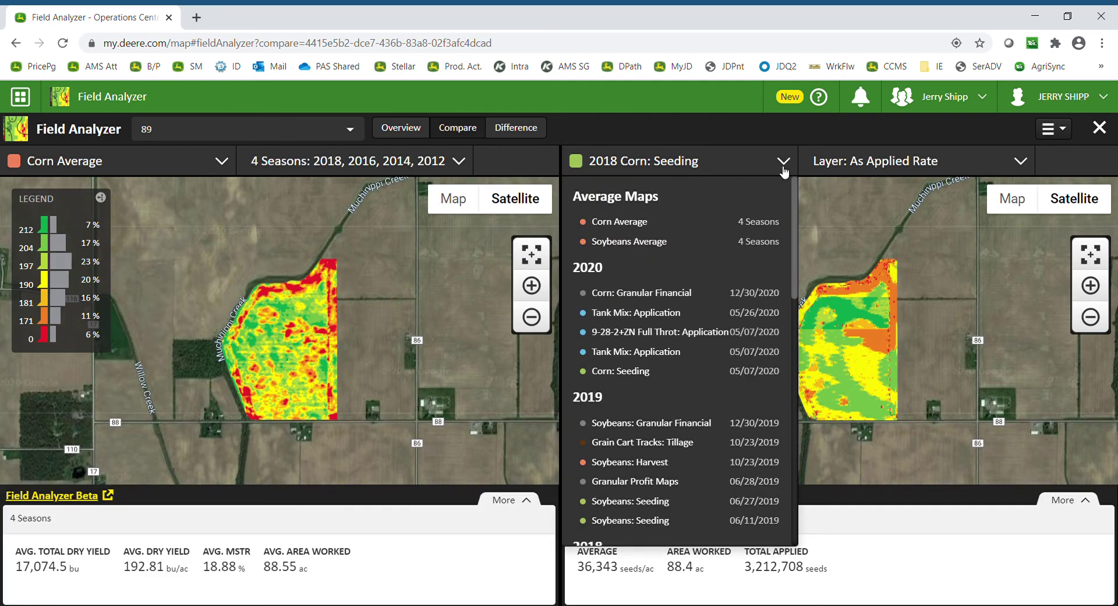
{"action": "left_click", "coordinate": [618, 240]}
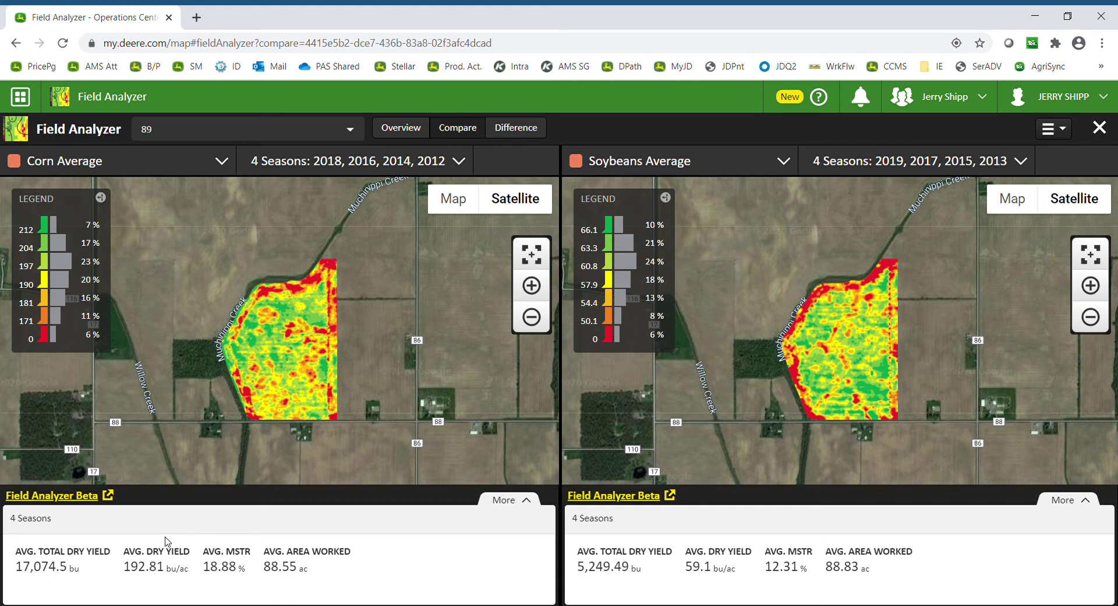
Step: Highlight the average dry yield of the Corn Average and Soybeans Average maps to read them, then clear the highlighting
{"action": "left_click_drag", "start_coordinate": [122, 567], "coordinate": [174, 569]}
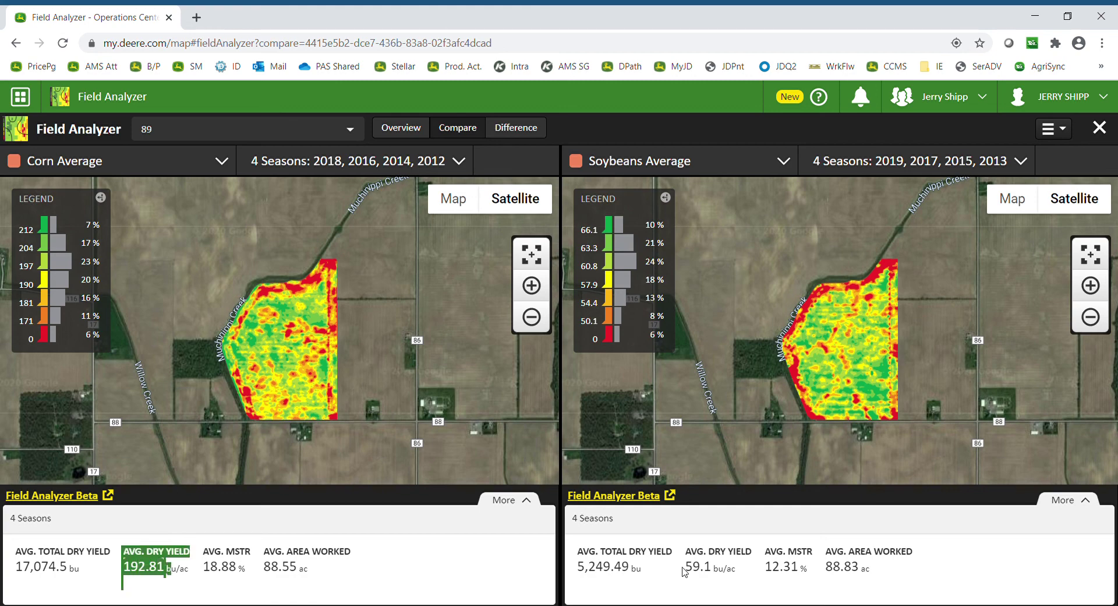
{"action": "left_click_drag", "start_coordinate": [685, 568], "coordinate": [729, 572]}
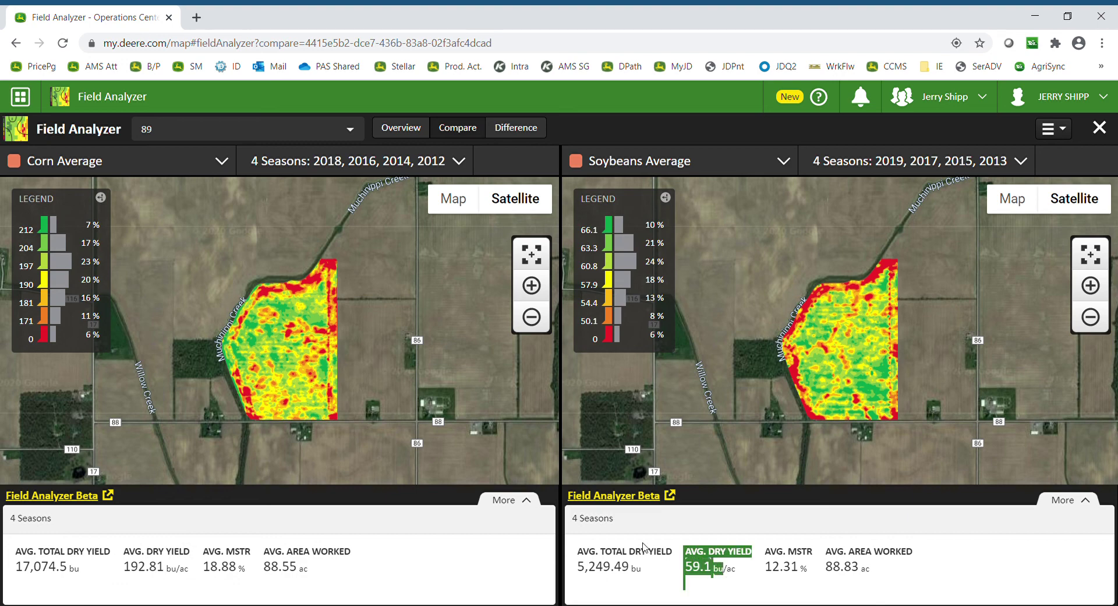
{"action": "left_click", "coordinate": [527, 549]}
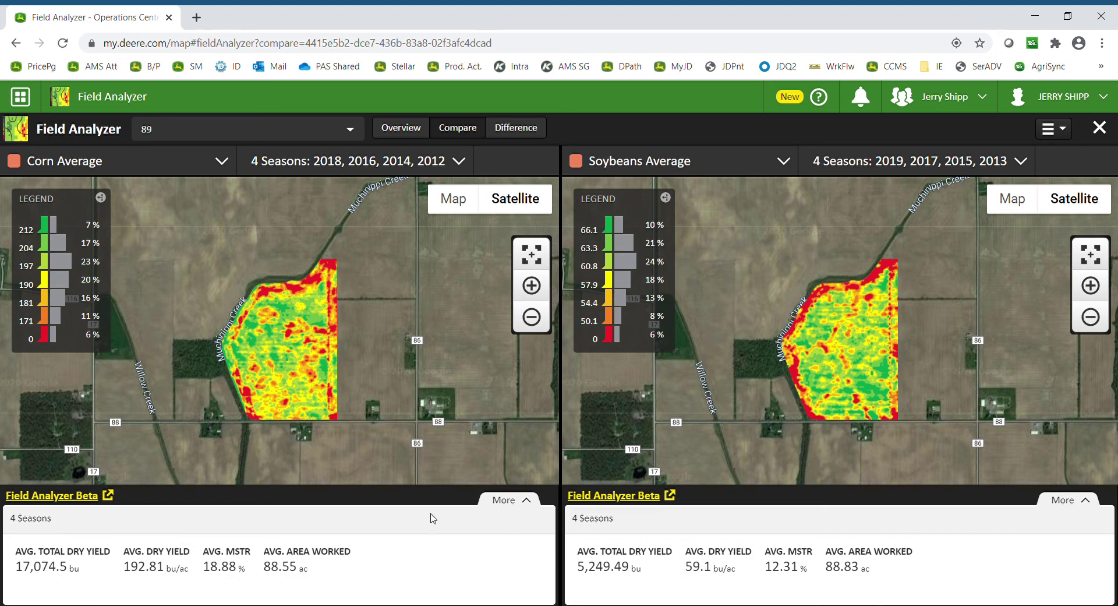